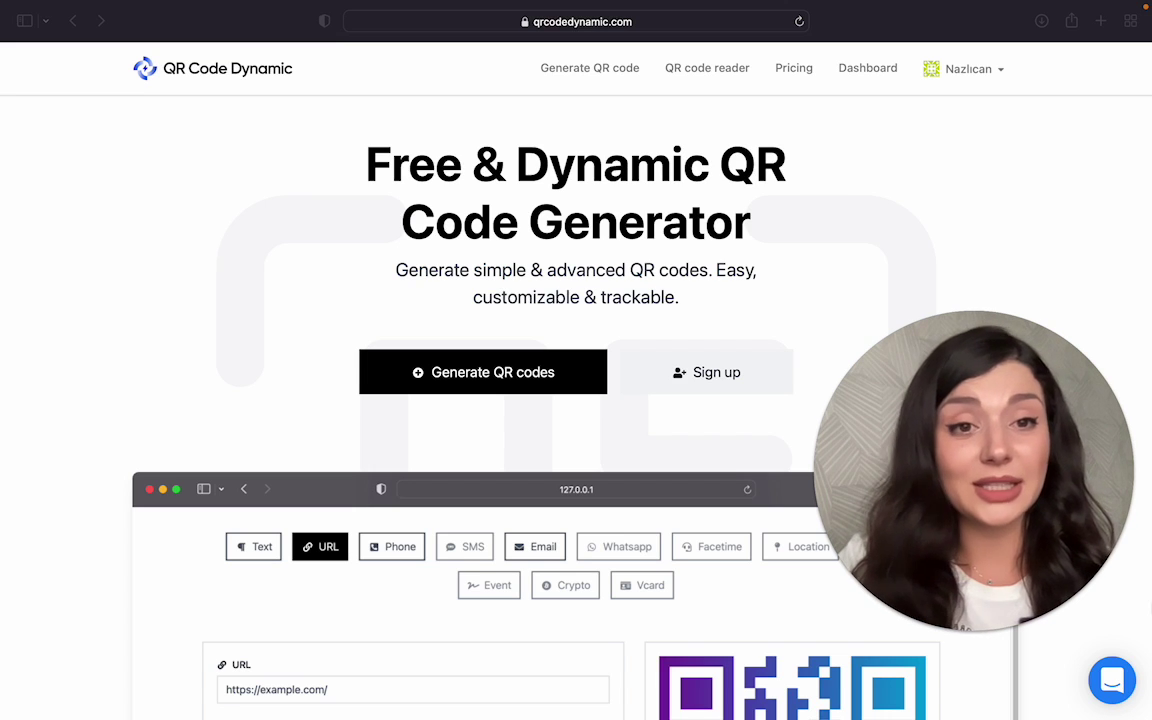
Step: Start a new QR code named 'Bitcoin' from the dashboard, outside any project
{"action": "left_click", "coordinate": [866, 70]}
{"action": "left_click", "coordinate": [866, 70]}
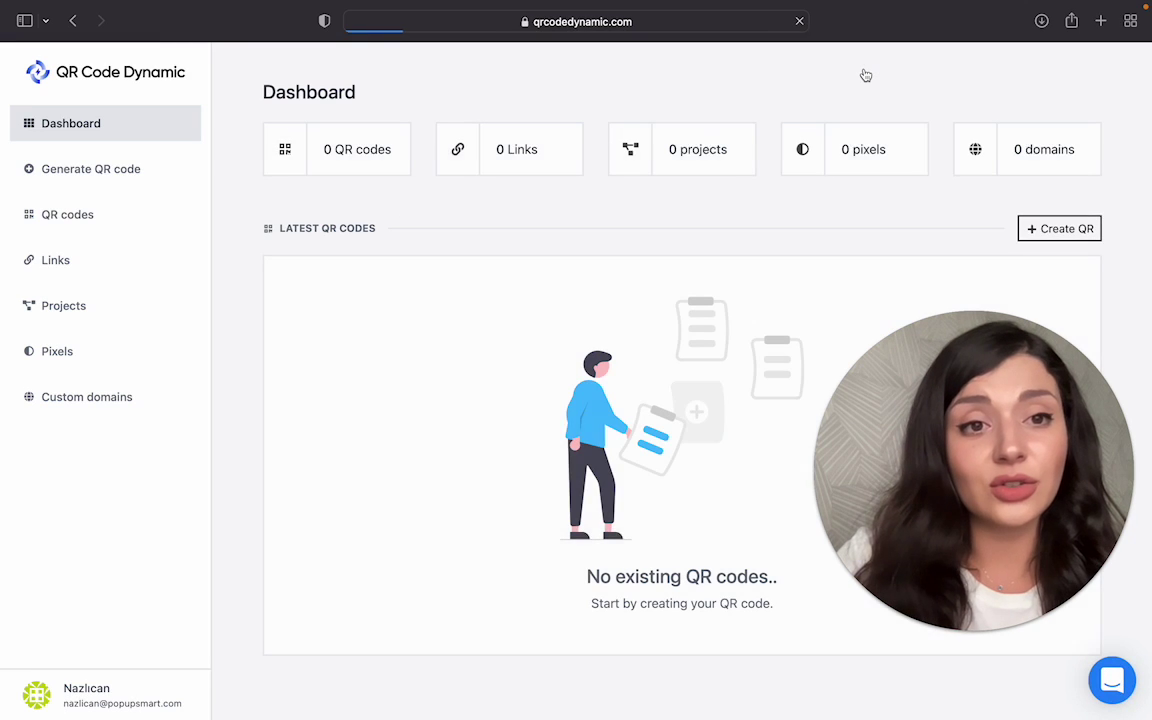
{"action": "left_click", "coordinate": [1043, 229]}
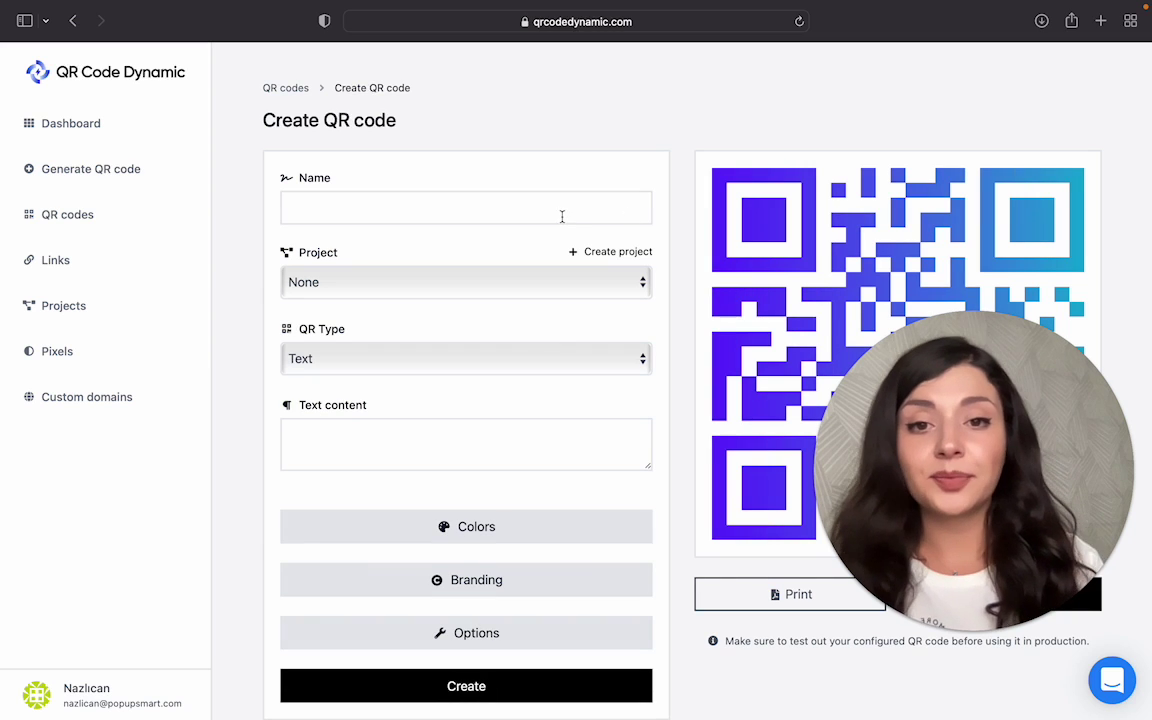
{"action": "left_click", "coordinate": [562, 216]}
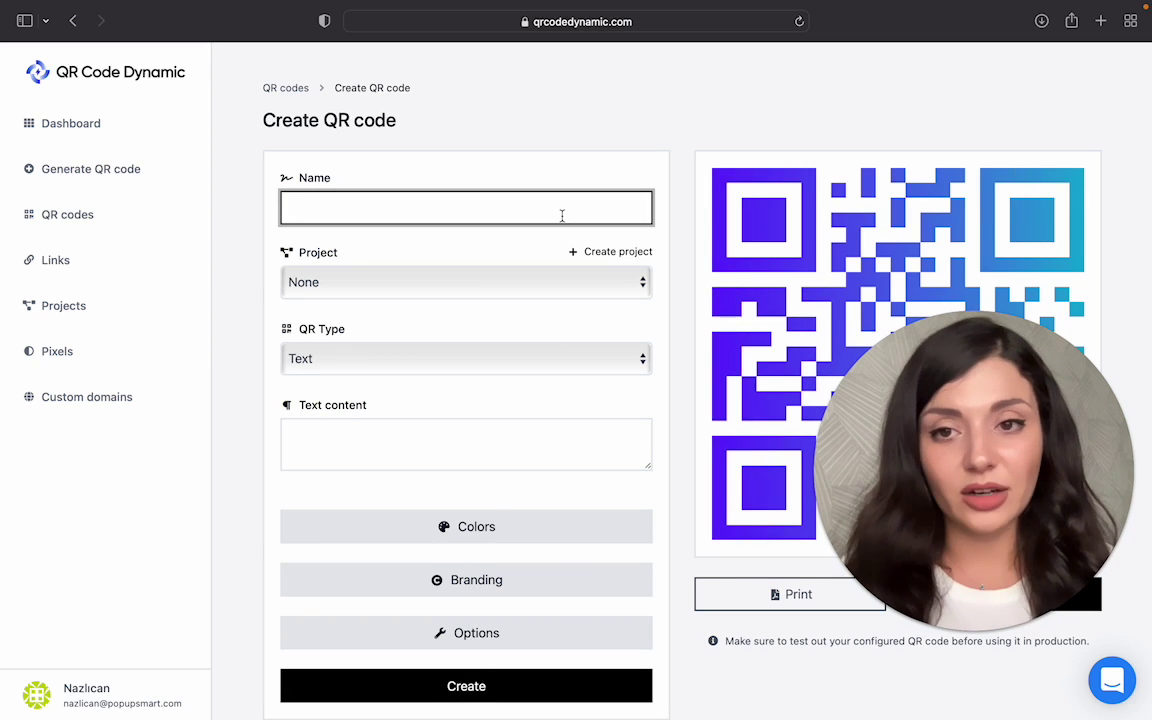
{"action": "type", "text": "Bit"}
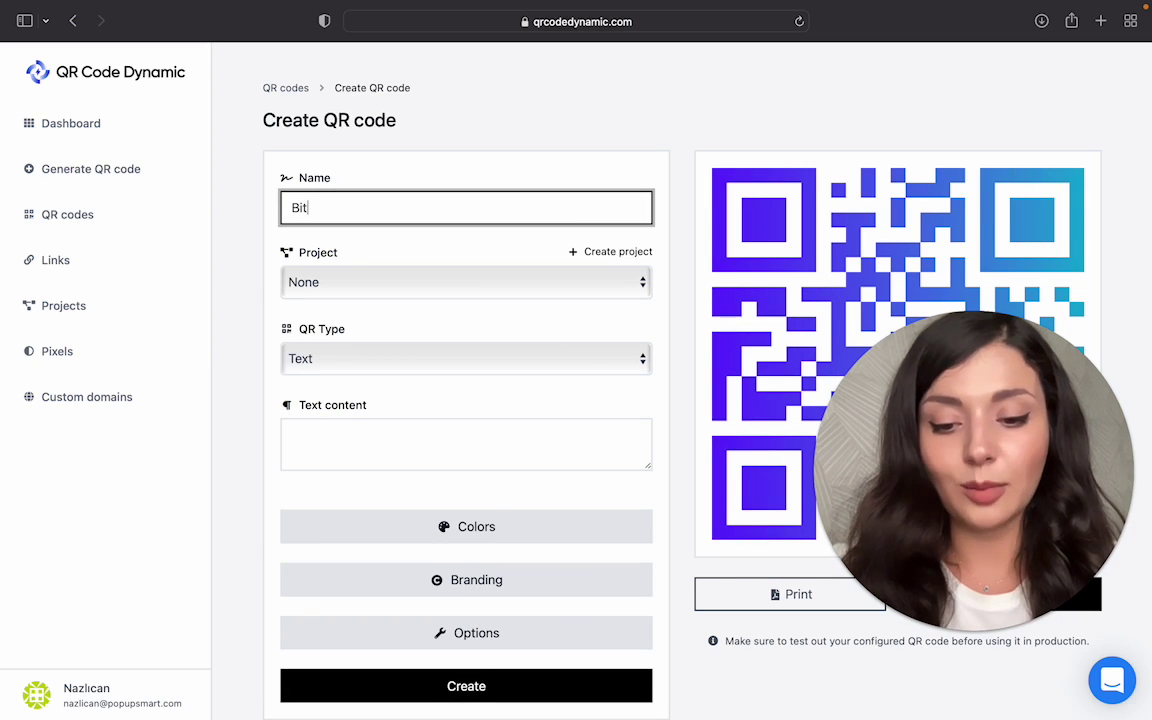
{"action": "type", "text": "coin"}
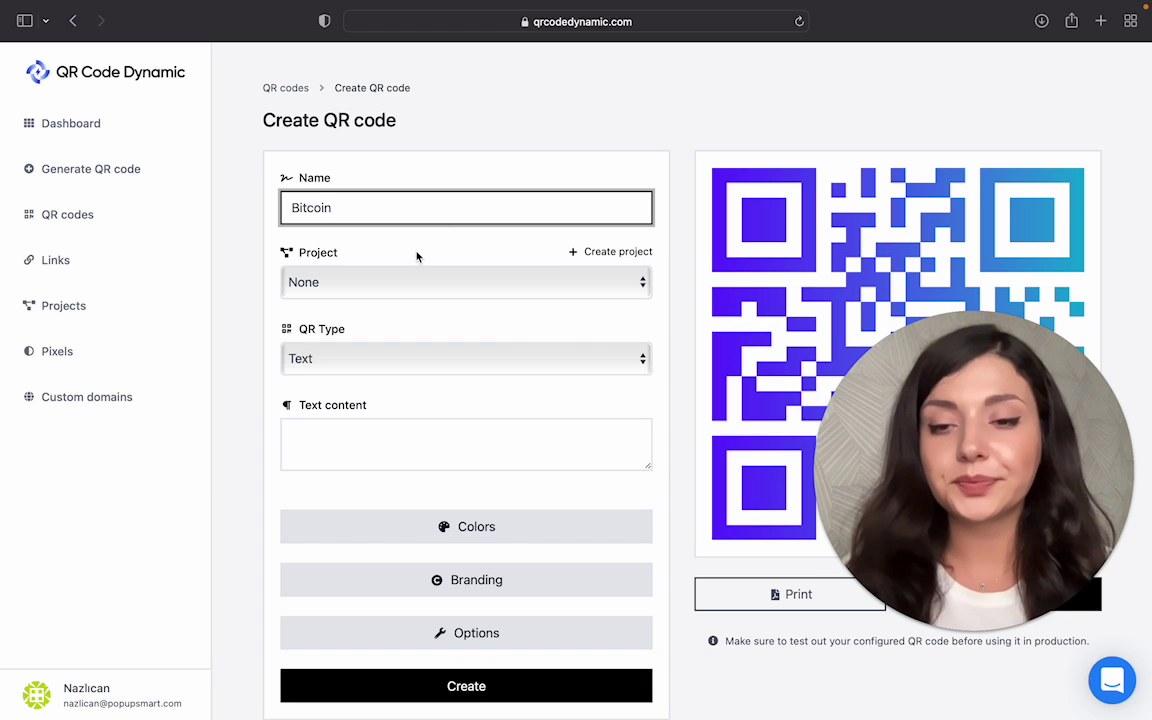
{"action": "left_click", "coordinate": [432, 290]}
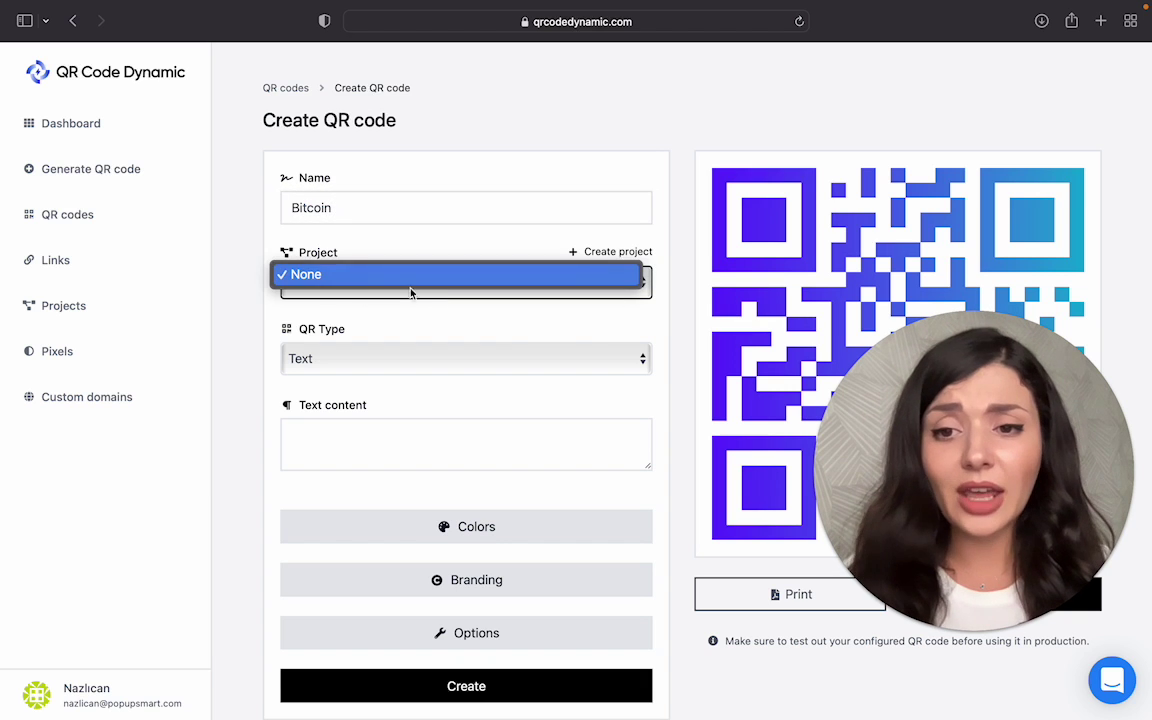
{"action": "left_click", "coordinate": [321, 280]}
Step: Set the QR type to Crypto with Bitcoin as coin and paste the wallet address
{"action": "left_click", "coordinate": [343, 357]}
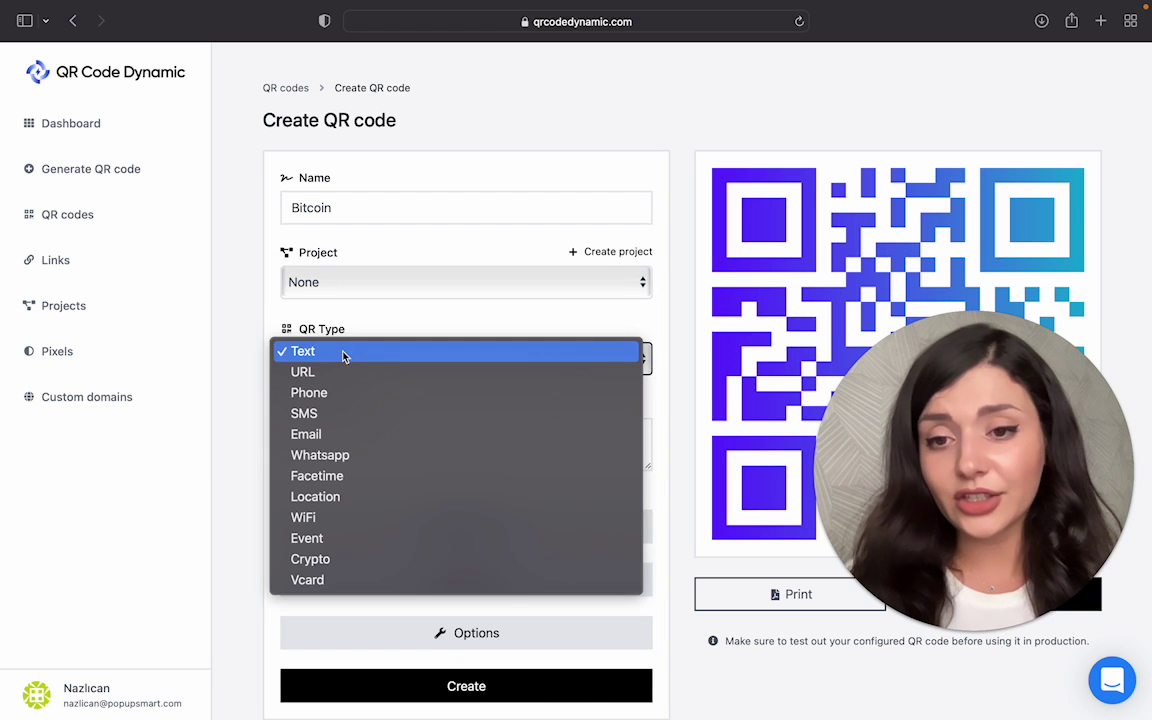
{"action": "left_click", "coordinate": [389, 560]}
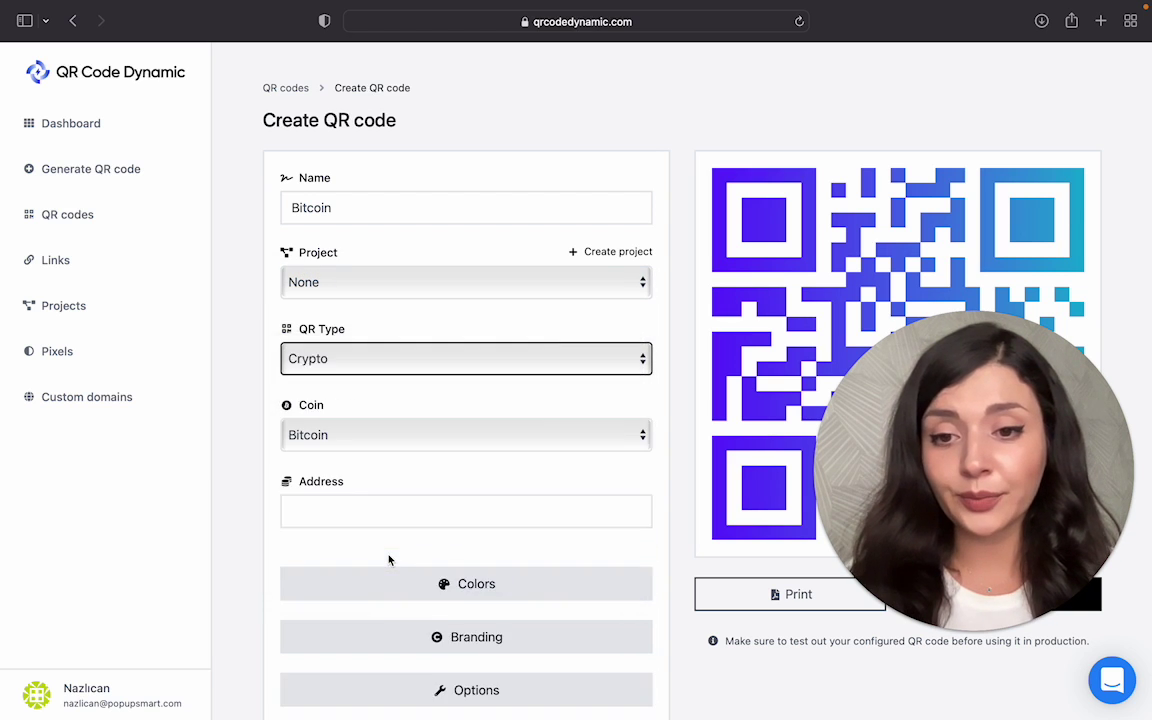
{"action": "left_click", "coordinate": [381, 437]}
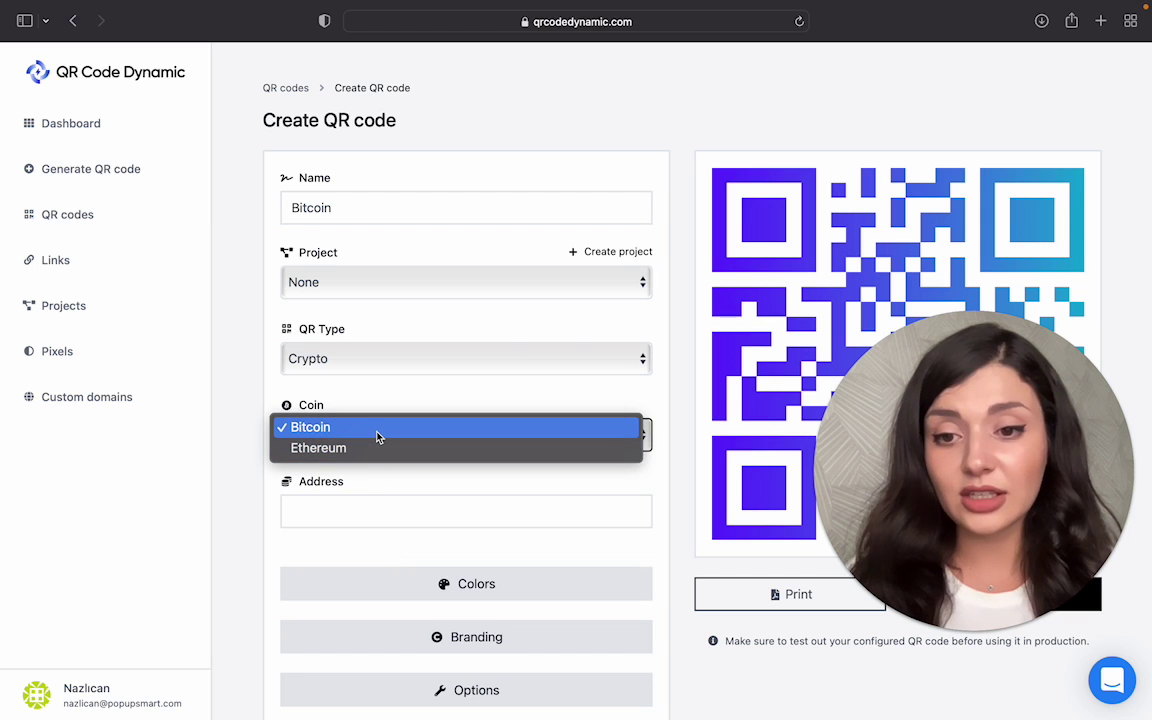
{"action": "left_click", "coordinate": [378, 436]}
{"action": "left_click", "coordinate": [366, 514]}
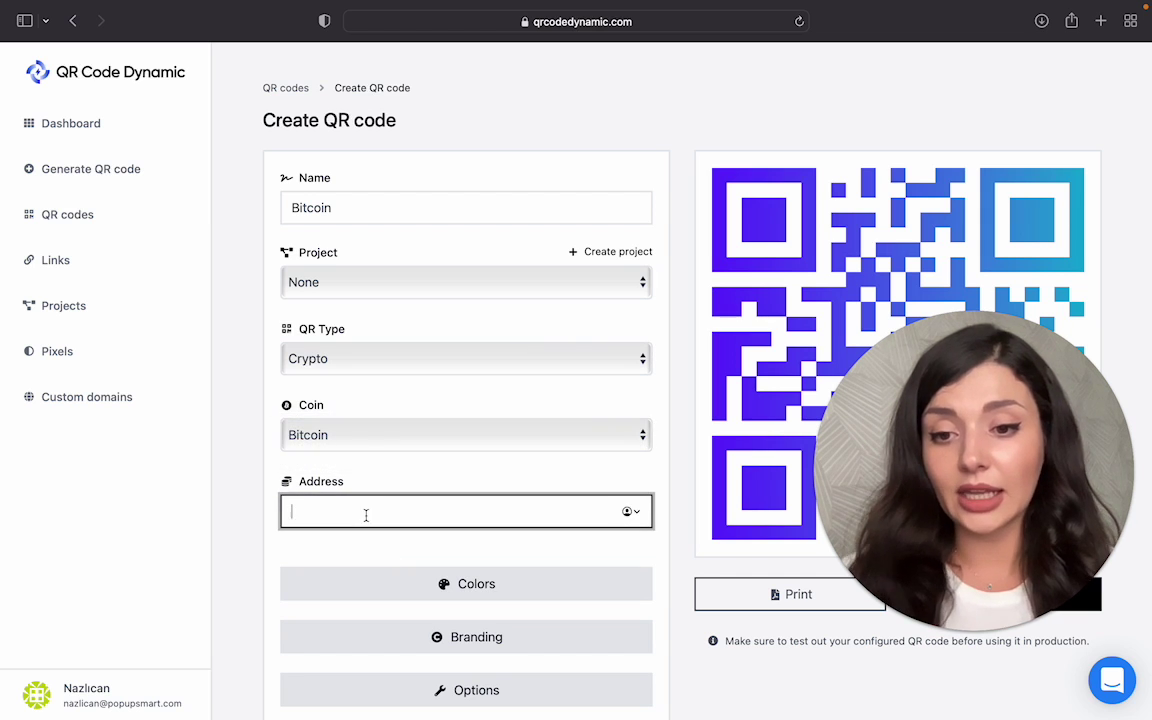
{"action": "key", "text": "ctrl+v"}
Step: Give the foreground a diagonal gradient from orange to purple
{"action": "scroll", "coordinate": [366, 518], "scroll_direction": "down", "scroll_amount": 1}
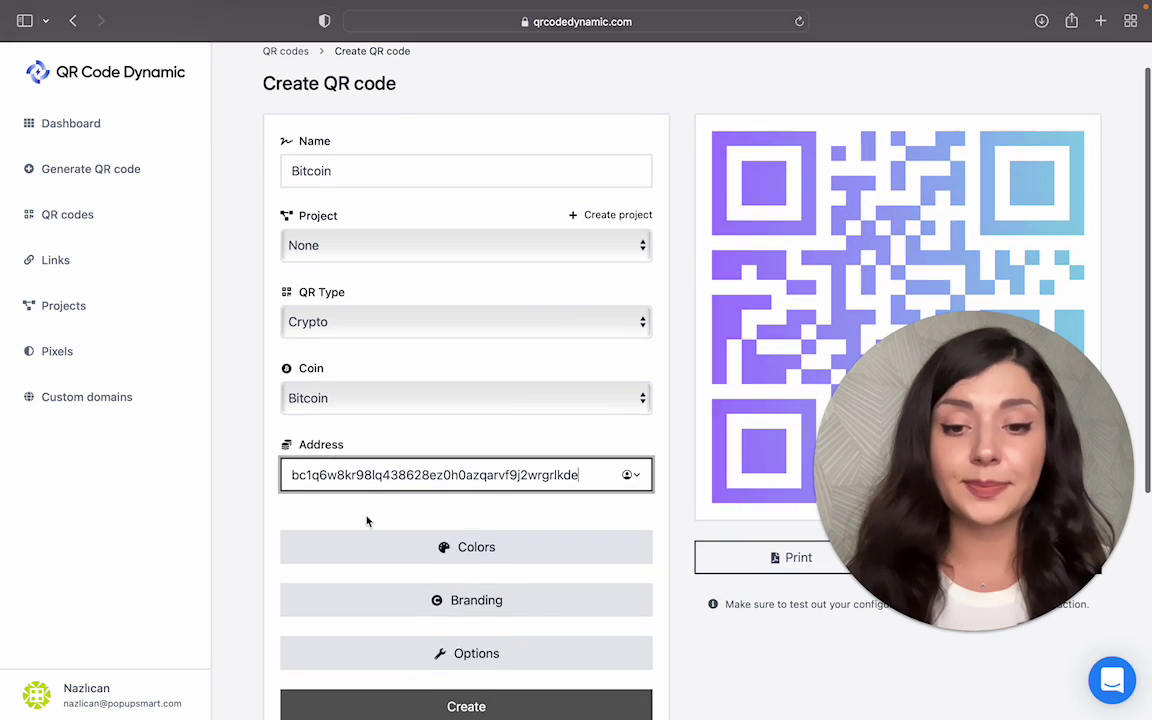
{"action": "scroll", "coordinate": [367, 520], "scroll_direction": "down", "scroll_amount": 1}
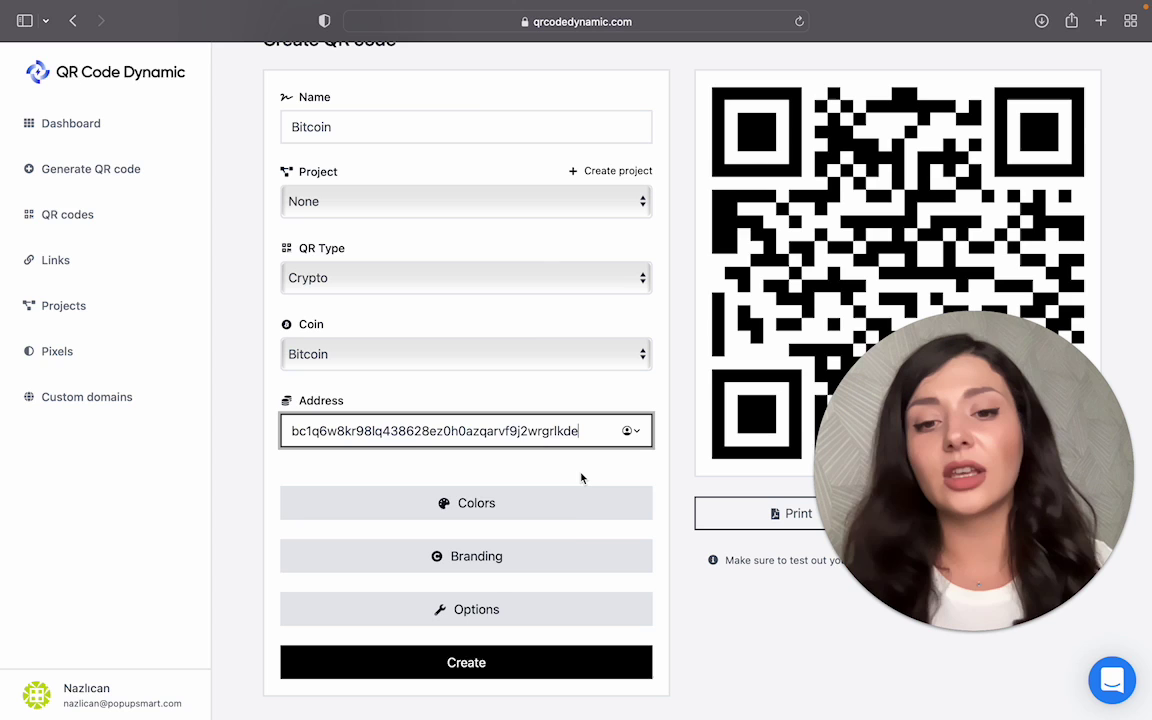
{"action": "left_click", "coordinate": [573, 516]}
{"action": "scroll", "coordinate": [573, 519], "scroll_direction": "down", "scroll_amount": 1}
{"action": "scroll", "coordinate": [550, 450], "scroll_direction": "down", "scroll_amount": 3}
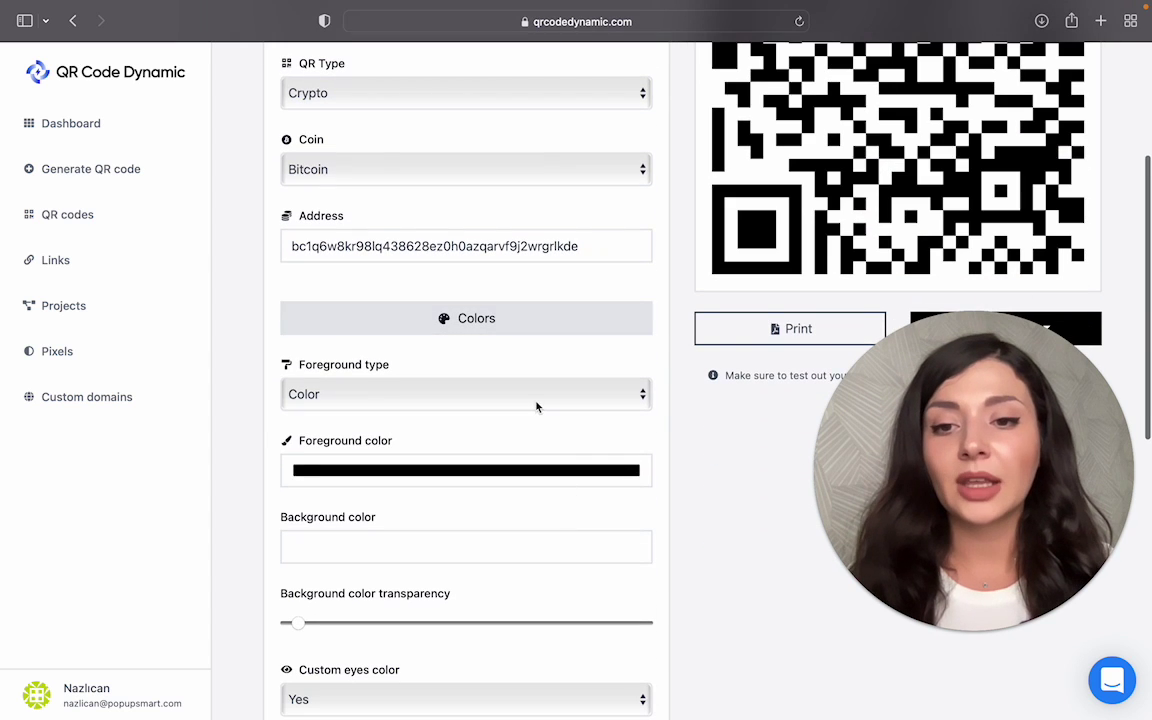
{"action": "left_click", "coordinate": [536, 395]}
{"action": "key", "text": "Escape"}
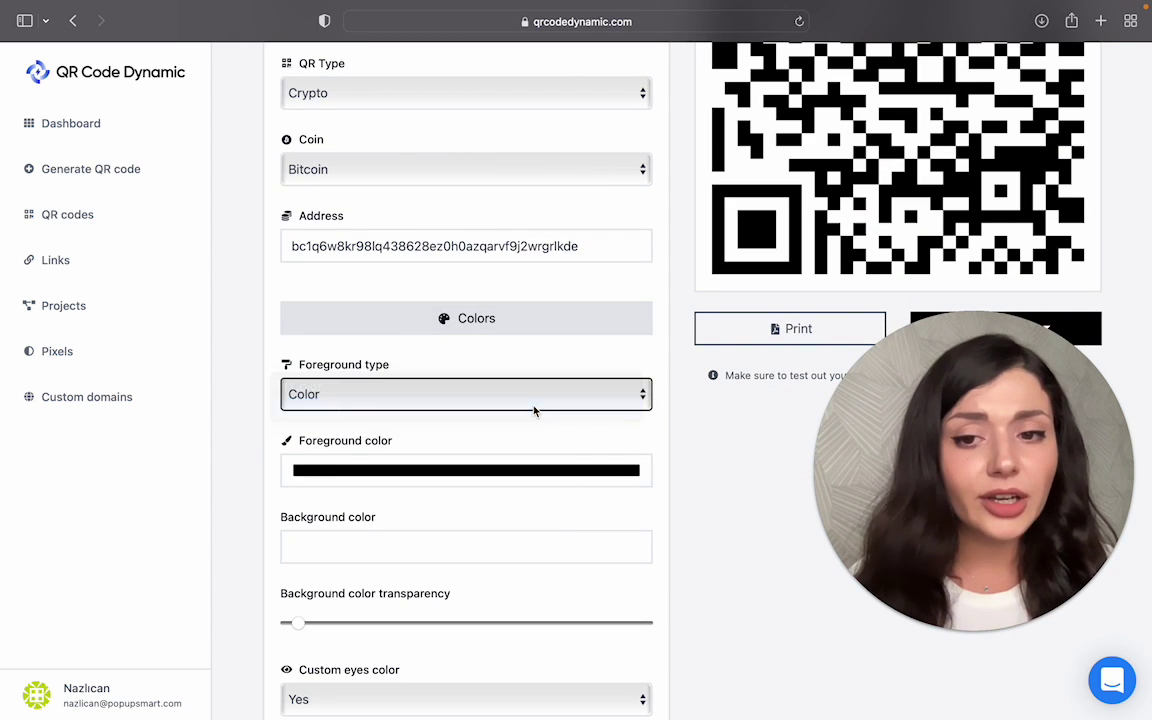
{"action": "left_click", "coordinate": [489, 470]}
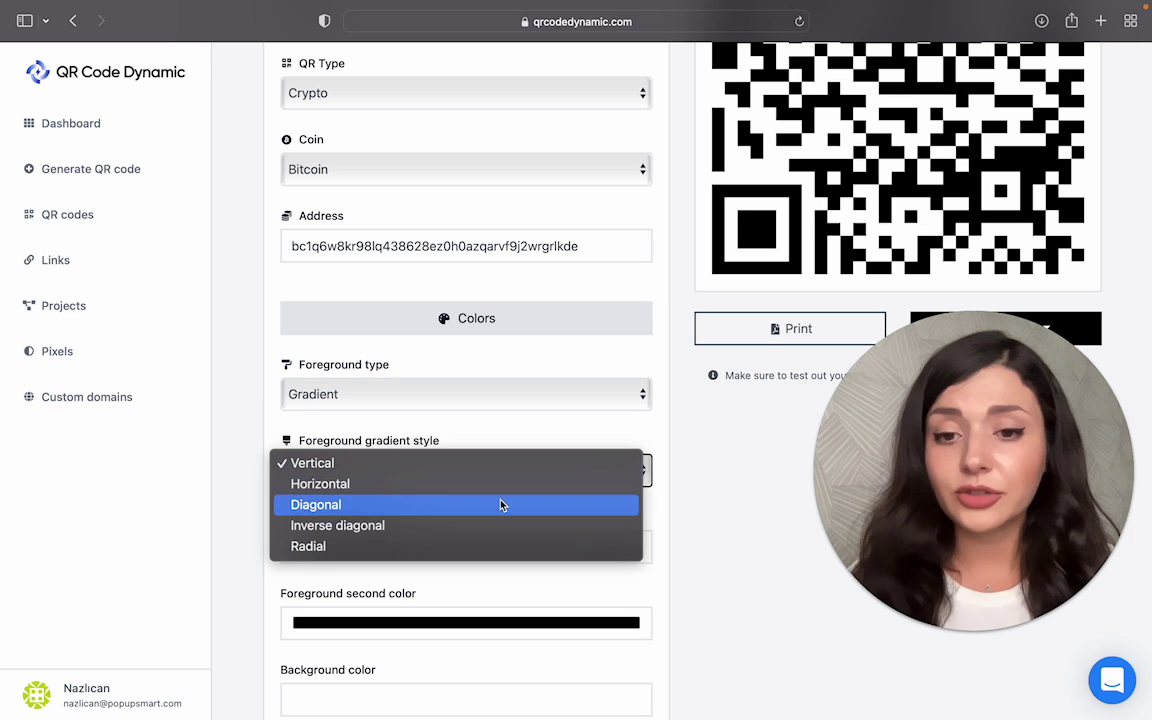
{"action": "left_click", "coordinate": [501, 505]}
{"action": "scroll", "coordinate": [501, 508], "scroll_direction": "down", "scroll_amount": 1}
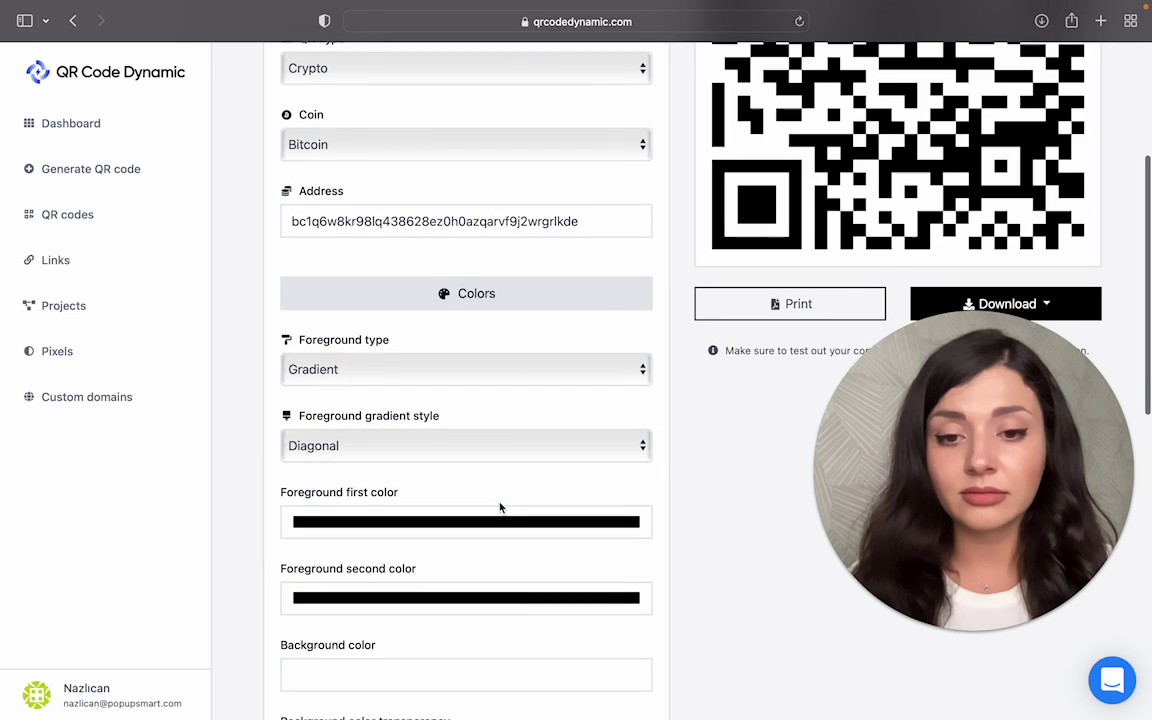
{"action": "left_click", "coordinate": [500, 515]}
{"action": "left_click", "coordinate": [480, 622]}
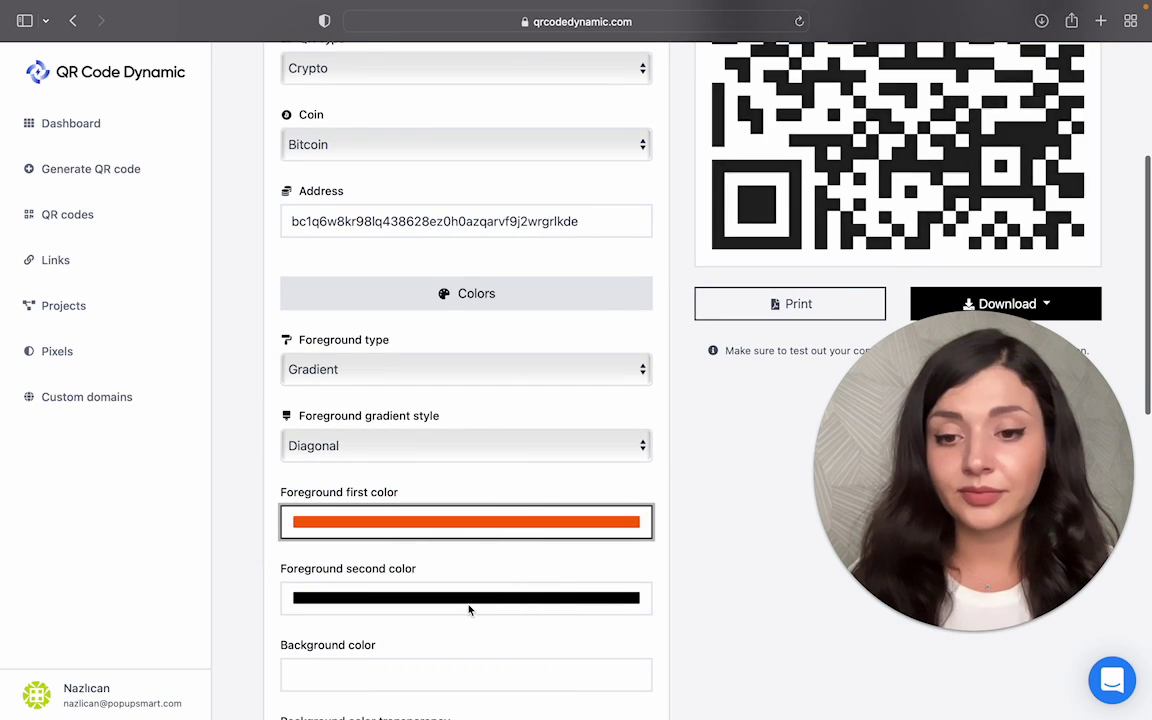
{"action": "left_click", "coordinate": [467, 607]}
{"action": "left_click", "coordinate": [428, 541]}
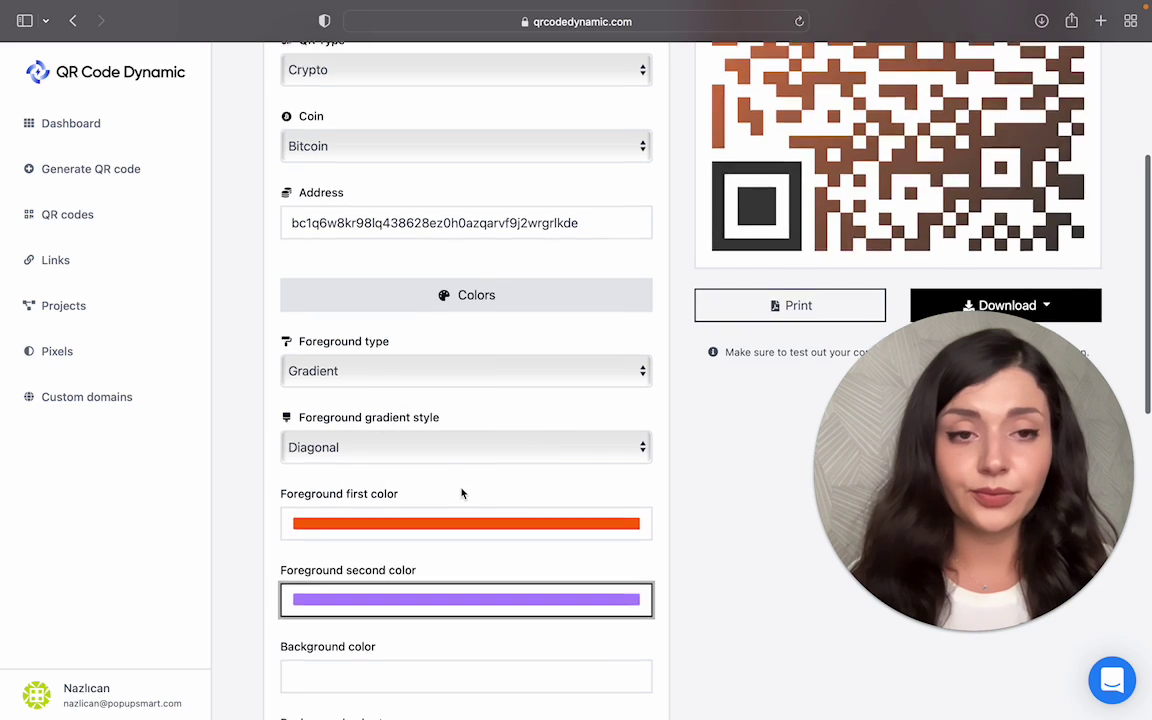
Step: Set the eyes' inner colour to orange and outer colour to blue
{"action": "scroll", "coordinate": [462, 494], "scroll_direction": "up", "scroll_amount": 3}
{"action": "scroll", "coordinate": [462, 493], "scroll_direction": "down", "scroll_amount": 2}
{"action": "scroll", "coordinate": [462, 493], "scroll_direction": "down", "scroll_amount": 3}
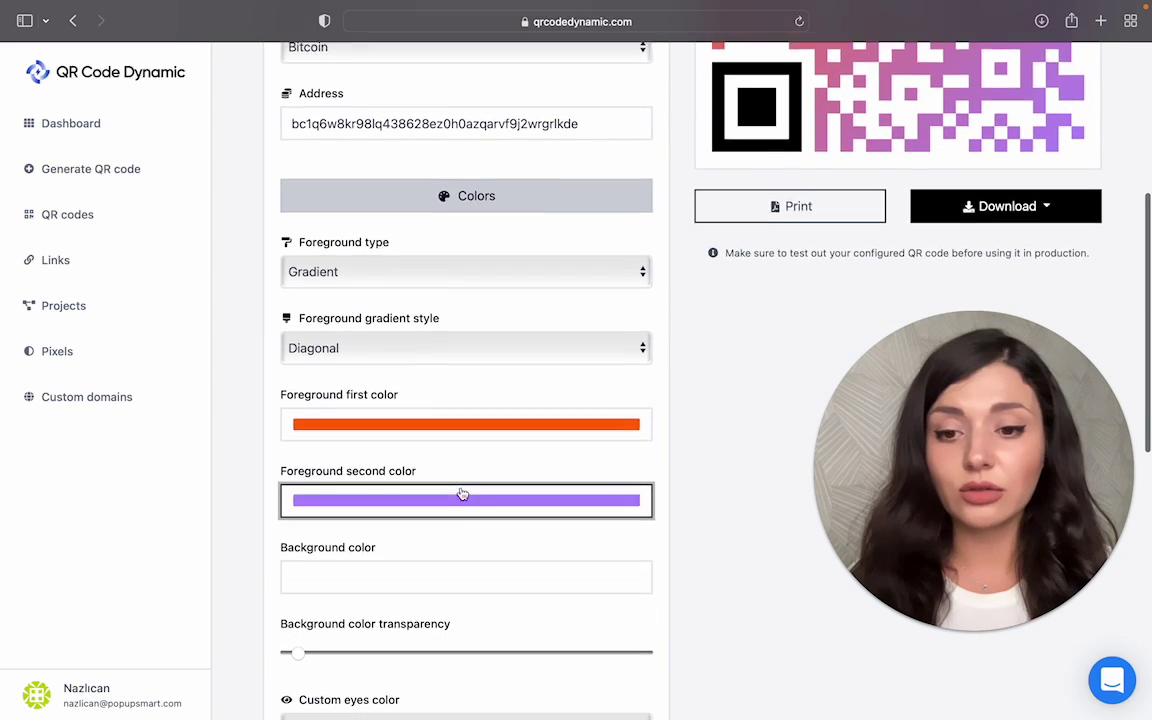
{"action": "scroll", "coordinate": [462, 493], "scroll_direction": "down", "scroll_amount": 1}
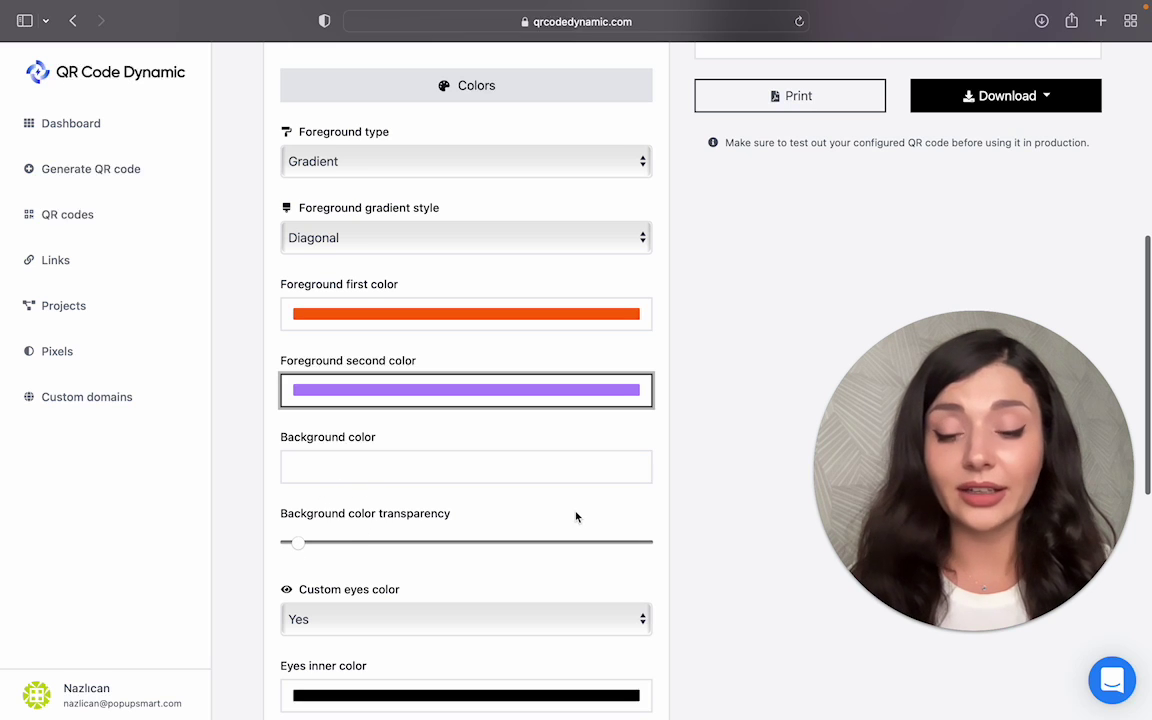
{"action": "scroll", "coordinate": [541, 601], "scroll_direction": "up", "scroll_amount": 2}
{"action": "scroll", "coordinate": [548, 571], "scroll_direction": "up", "scroll_amount": 2}
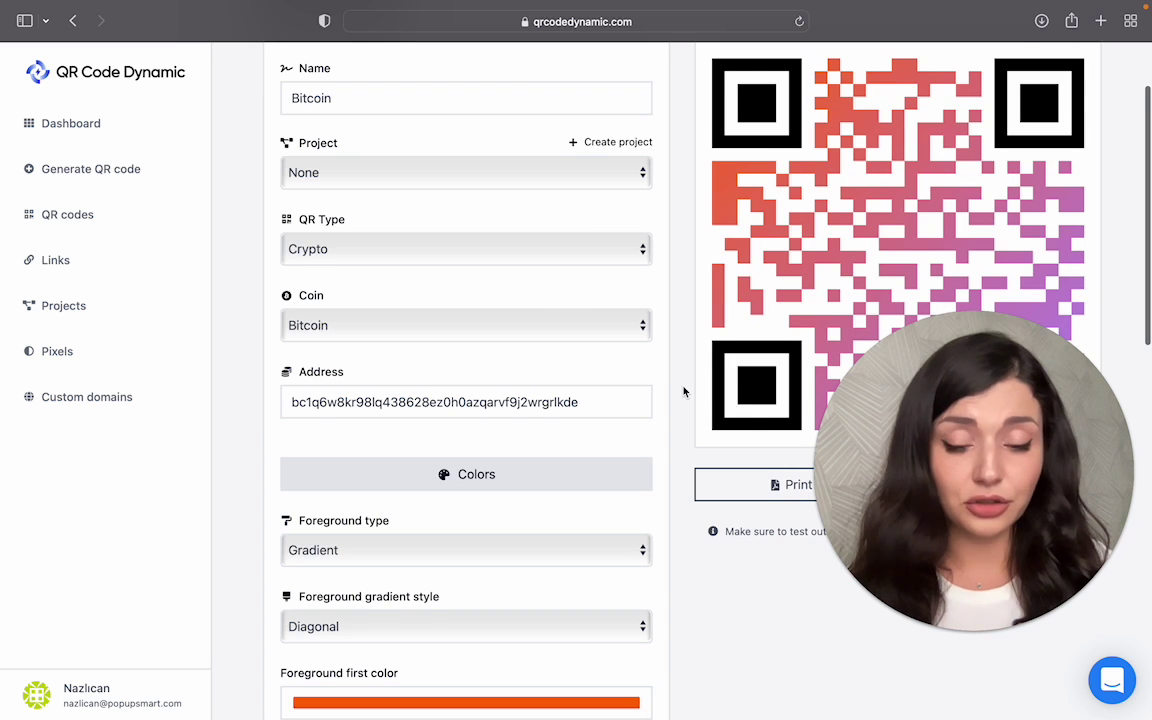
{"action": "scroll", "coordinate": [684, 391], "scroll_direction": "down", "scroll_amount": 3}
{"action": "scroll", "coordinate": [684, 391], "scroll_direction": "down", "scroll_amount": 1}
{"action": "scroll", "coordinate": [684, 391], "scroll_direction": "down", "scroll_amount": 1}
{"action": "scroll", "coordinate": [681, 414], "scroll_direction": "down", "scroll_amount": 1}
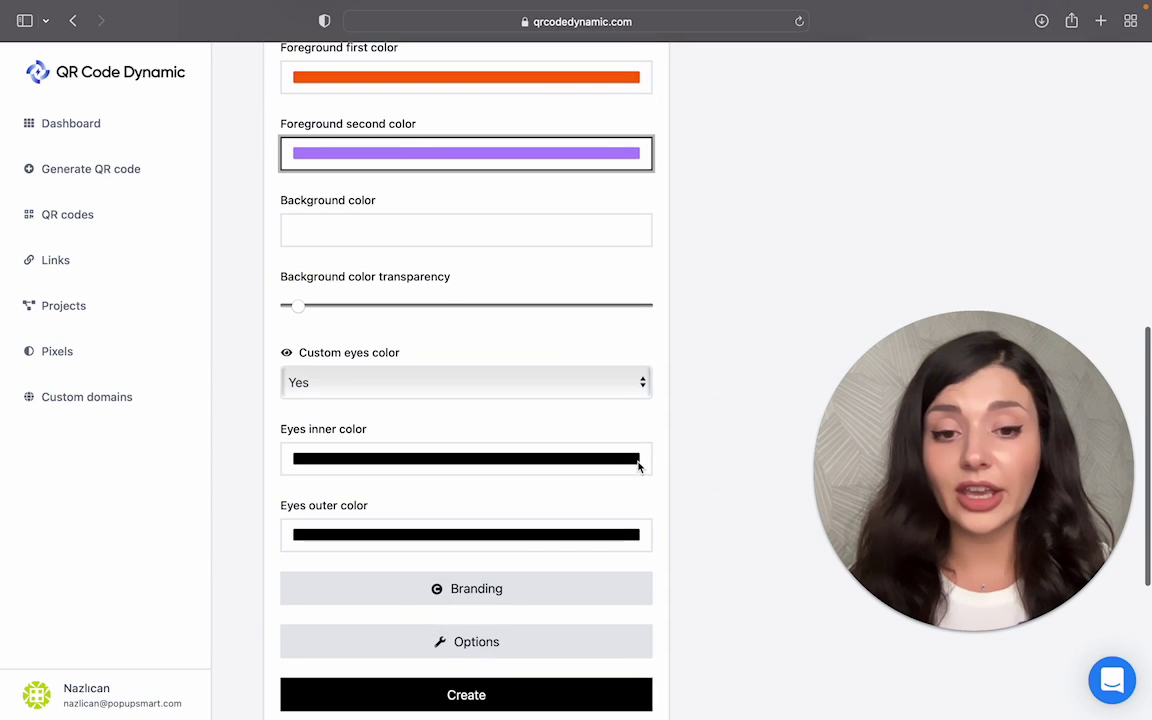
{"action": "left_click", "coordinate": [638, 463]}
{"action": "left_click", "coordinate": [487, 564]}
{"action": "left_click", "coordinate": [483, 540]}
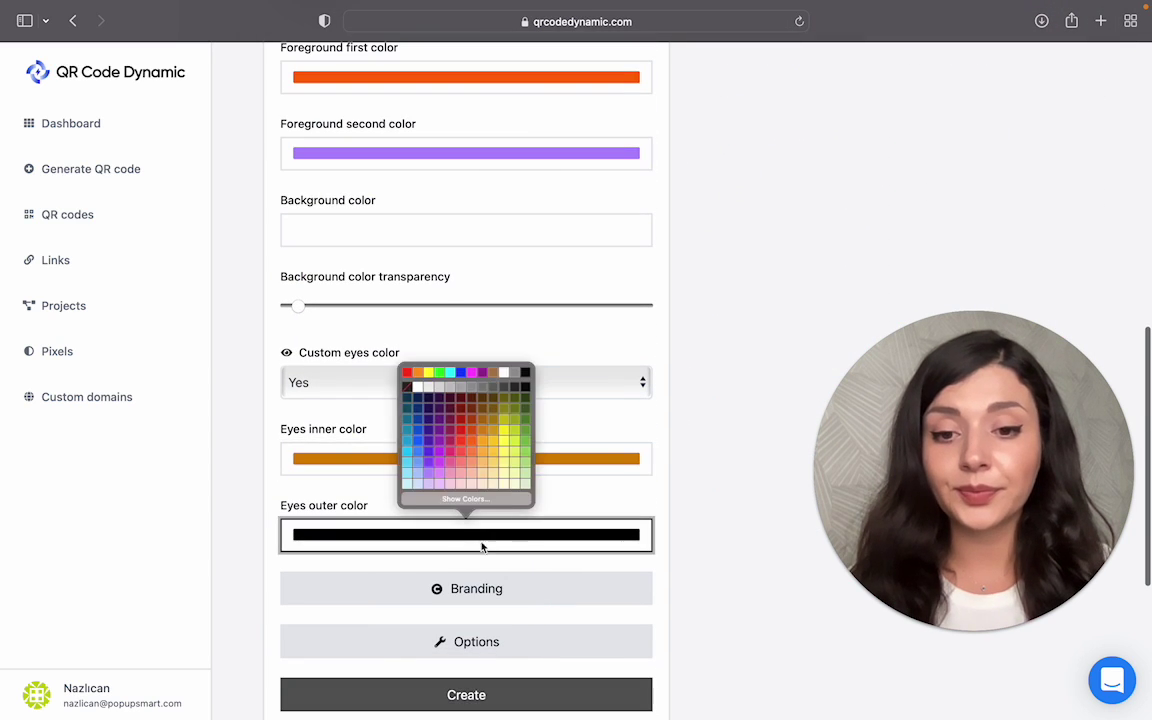
{"action": "left_click", "coordinate": [415, 466]}
{"action": "scroll", "coordinate": [735, 390], "scroll_direction": "up", "scroll_amount": 4}
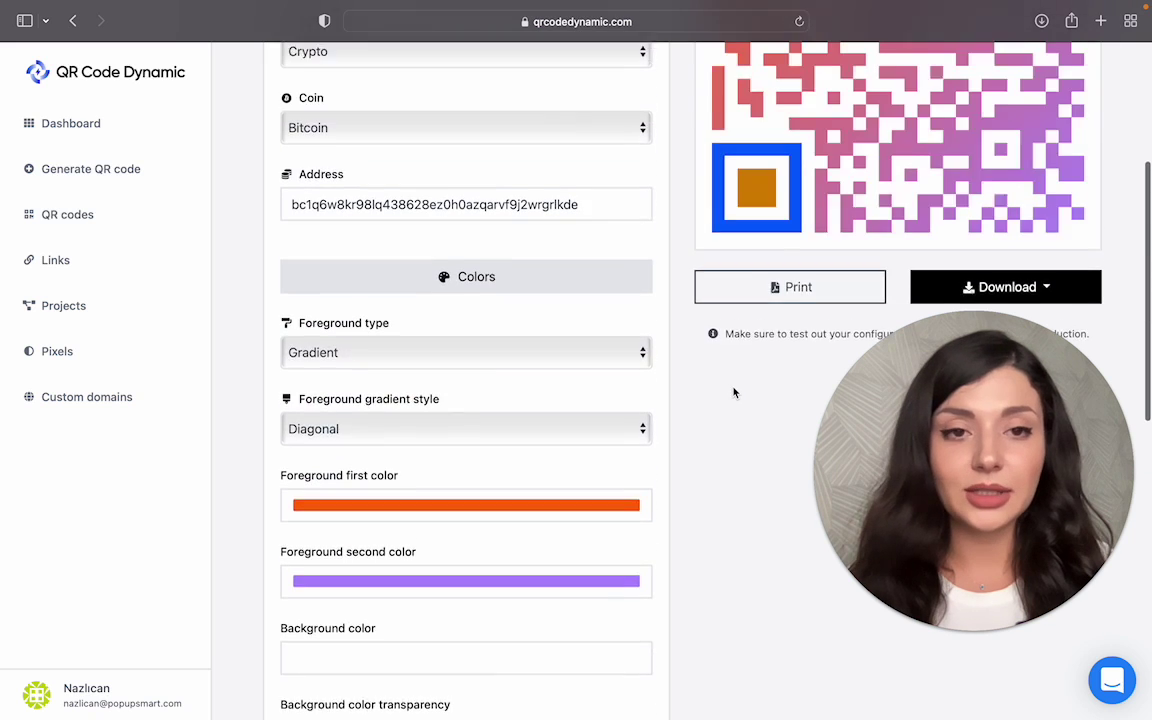
{"action": "scroll", "coordinate": [735, 390], "scroll_direction": "up", "scroll_amount": 2}
{"action": "scroll", "coordinate": [734, 392], "scroll_direction": "up", "scroll_amount": 1}
{"action": "scroll", "coordinate": [733, 391], "scroll_direction": "down", "scroll_amount": 2}
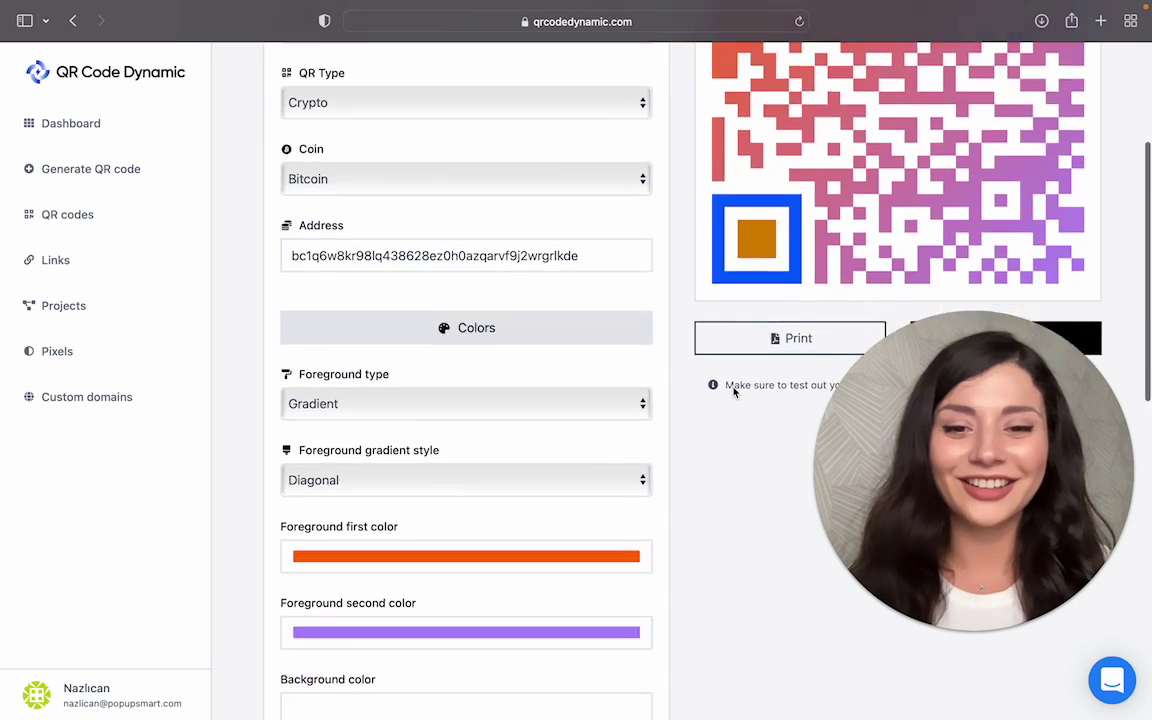
{"action": "scroll", "coordinate": [734, 392], "scroll_direction": "down", "scroll_amount": 1}
Step: Raise error correction to 'H - best (30%)' and create the Bitcoin QR code
{"action": "left_click", "coordinate": [562, 218]}
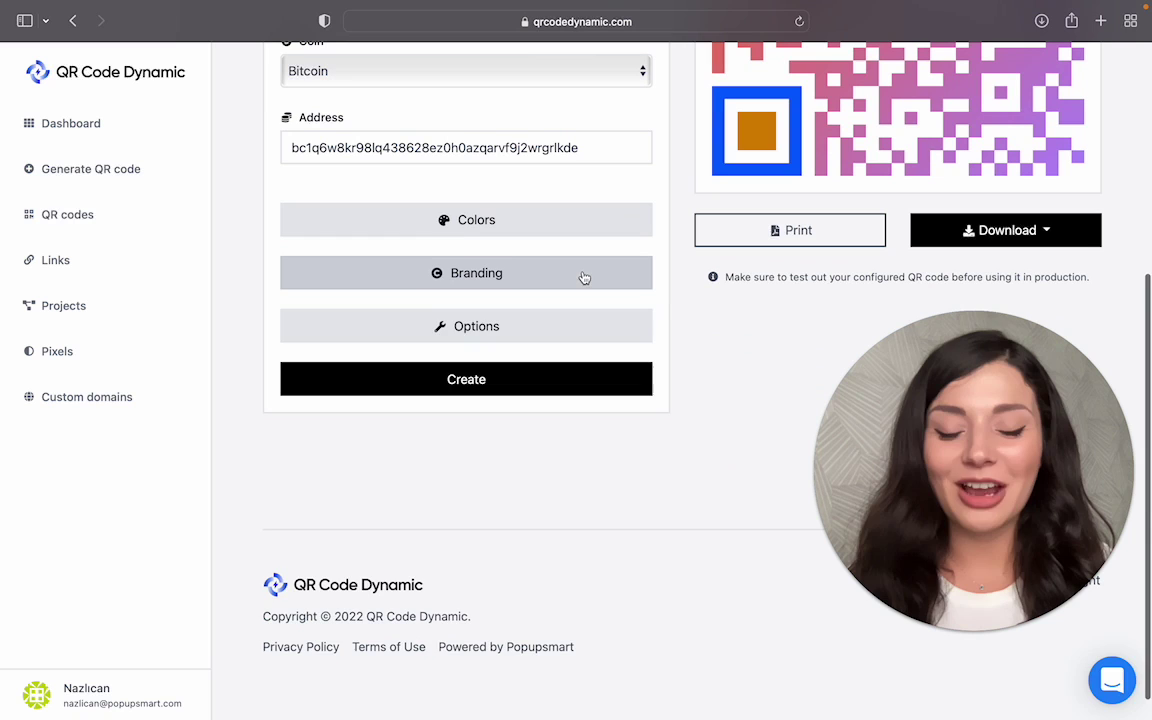
{"action": "left_click", "coordinate": [584, 275]}
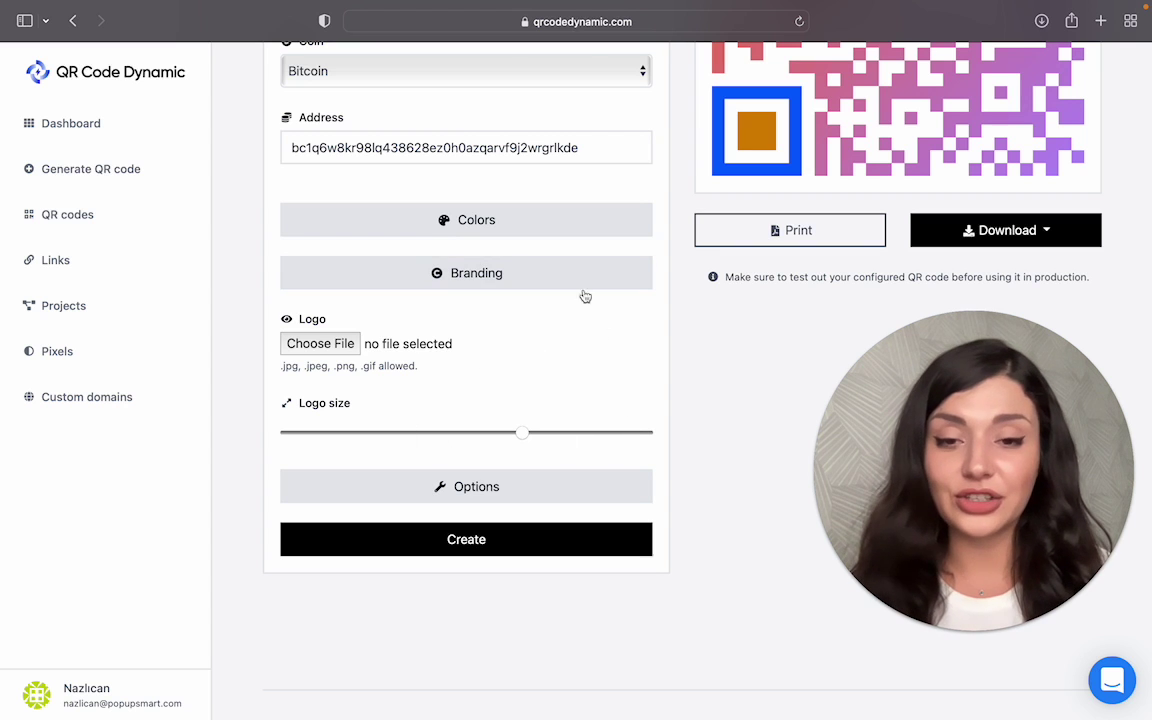
{"action": "left_click", "coordinate": [560, 273]}
{"action": "left_click", "coordinate": [563, 324]}
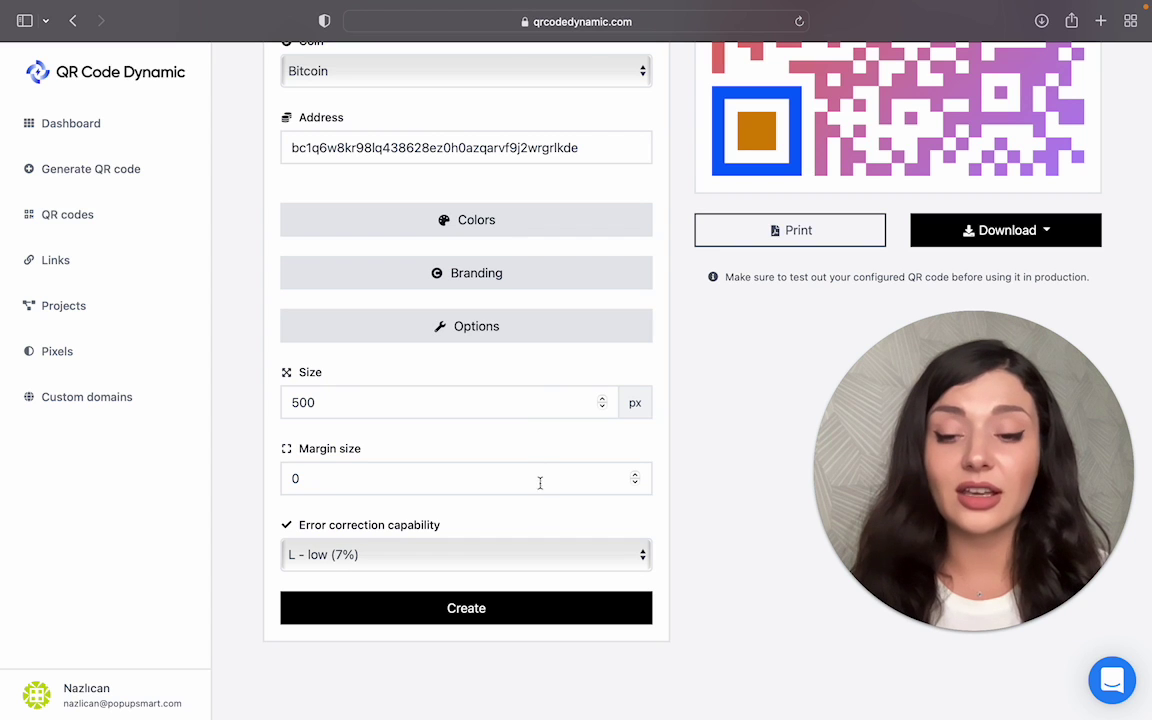
{"action": "left_click", "coordinate": [535, 564]}
{"action": "left_click", "coordinate": [527, 612]}
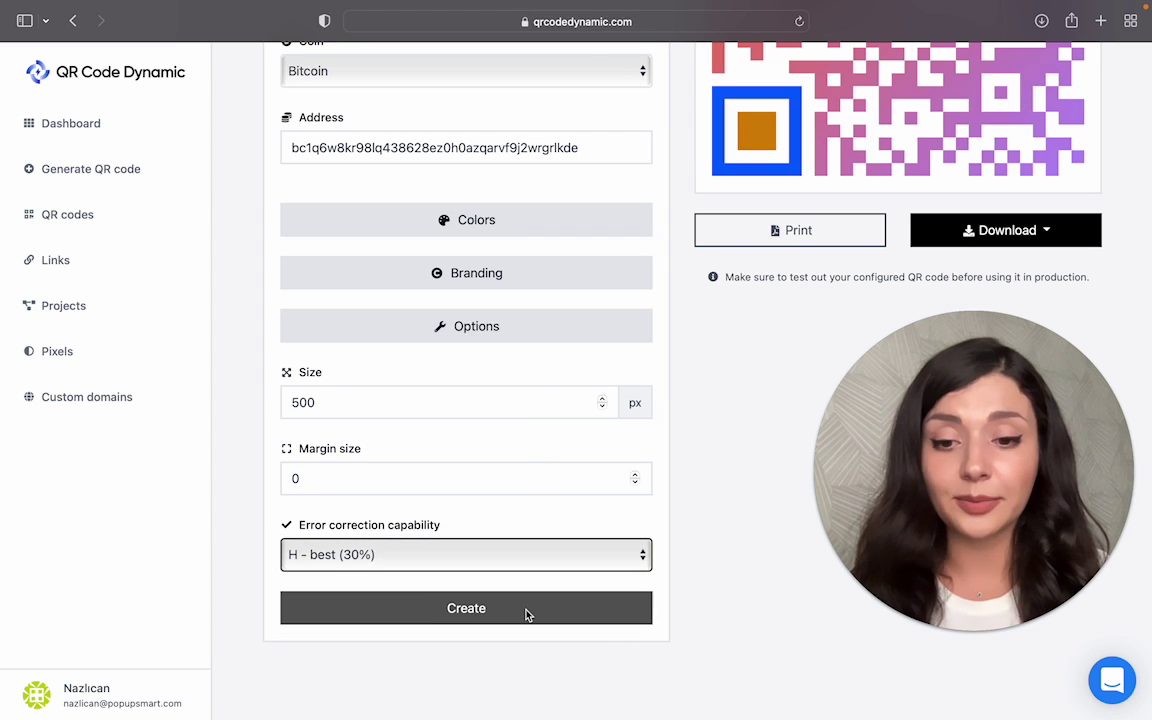
{"action": "left_click", "coordinate": [527, 610]}
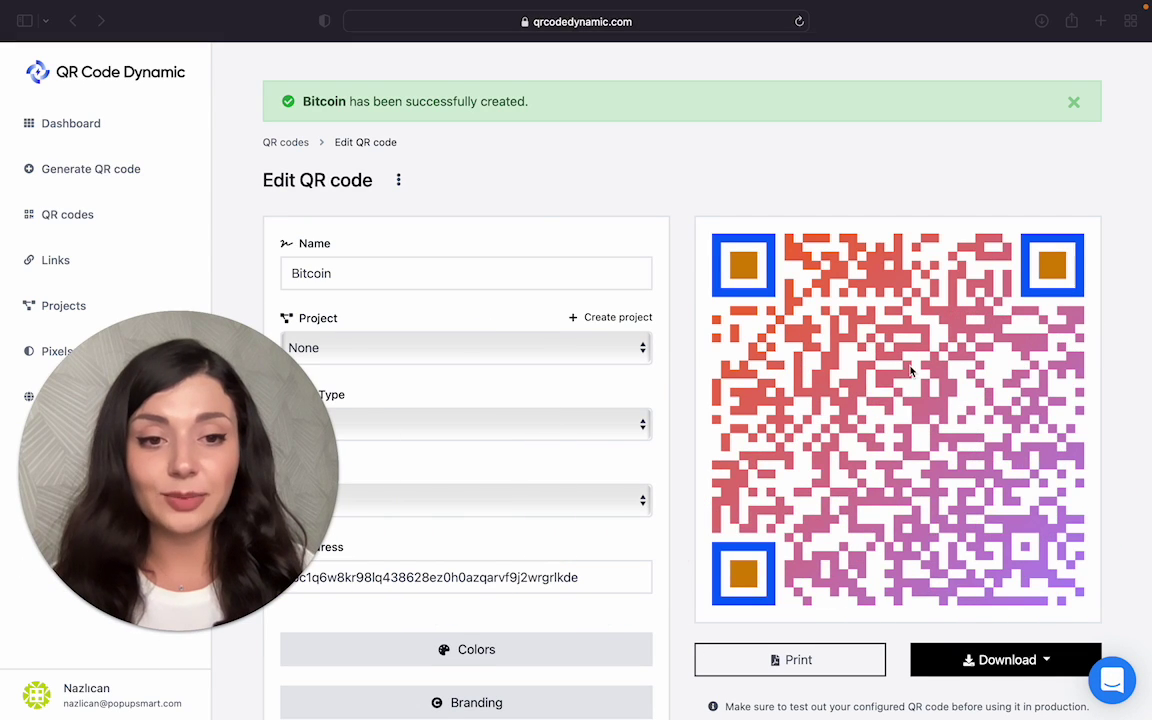
Step: Check the Download format list on the saved Bitcoin code's edit page, then close it
{"action": "scroll", "coordinate": [911, 372], "scroll_direction": "down", "scroll_amount": 2}
{"action": "scroll", "coordinate": [911, 372], "scroll_direction": "down", "scroll_amount": 1}
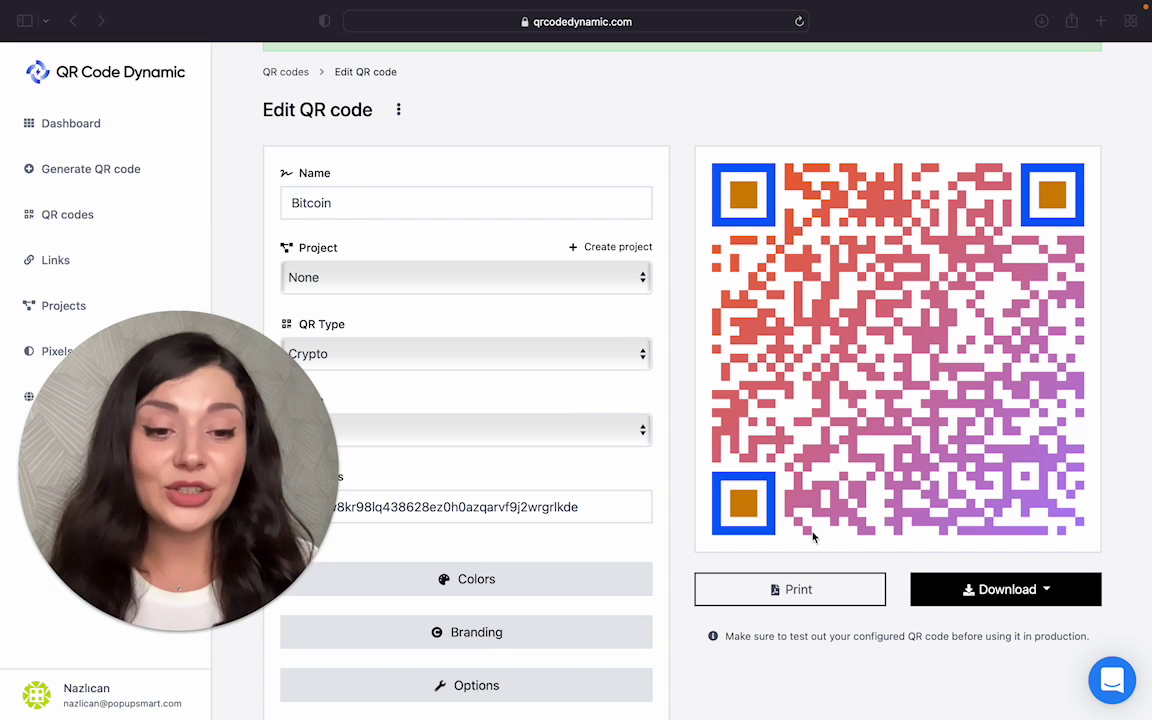
{"action": "left_click", "coordinate": [1010, 592]}
{"action": "left_click", "coordinate": [1137, 504]}
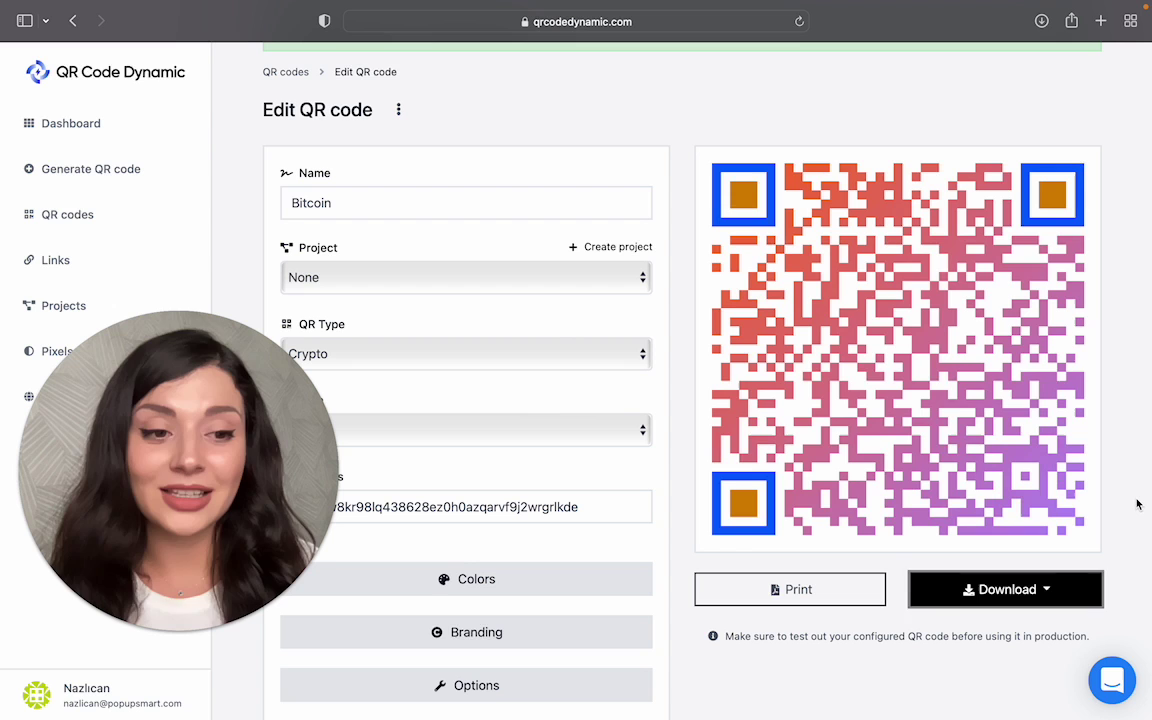